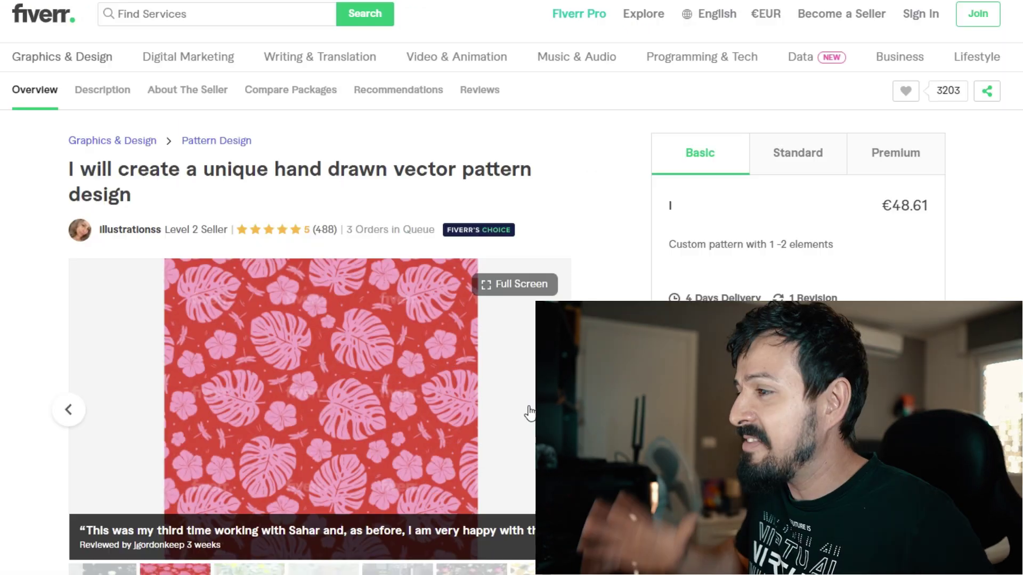
- Browse the Fiverr results for "pattern" and examine the pattern design services and their starting prices
left_click(778, 536)
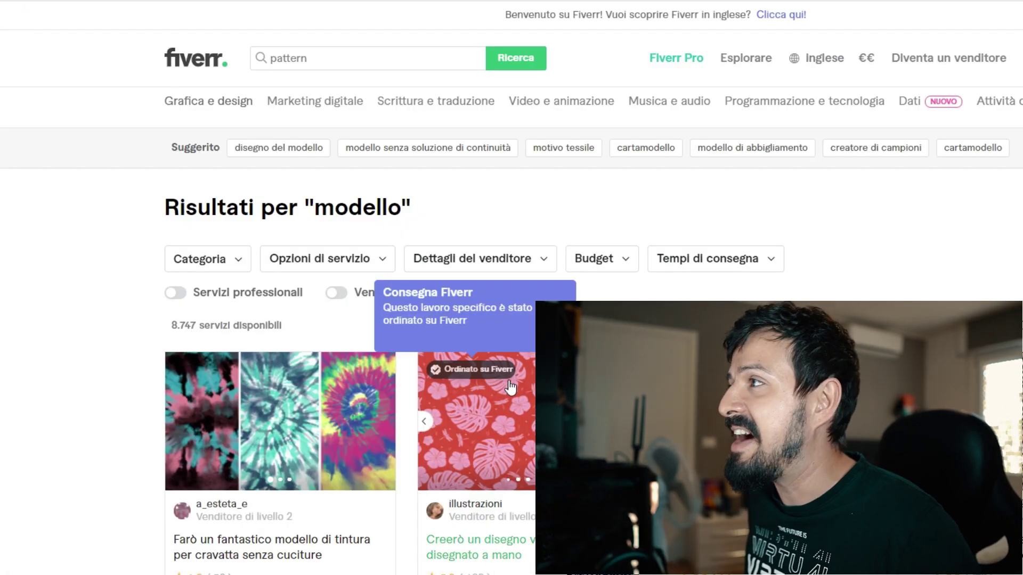
scroll(334, 339, "down", 13)
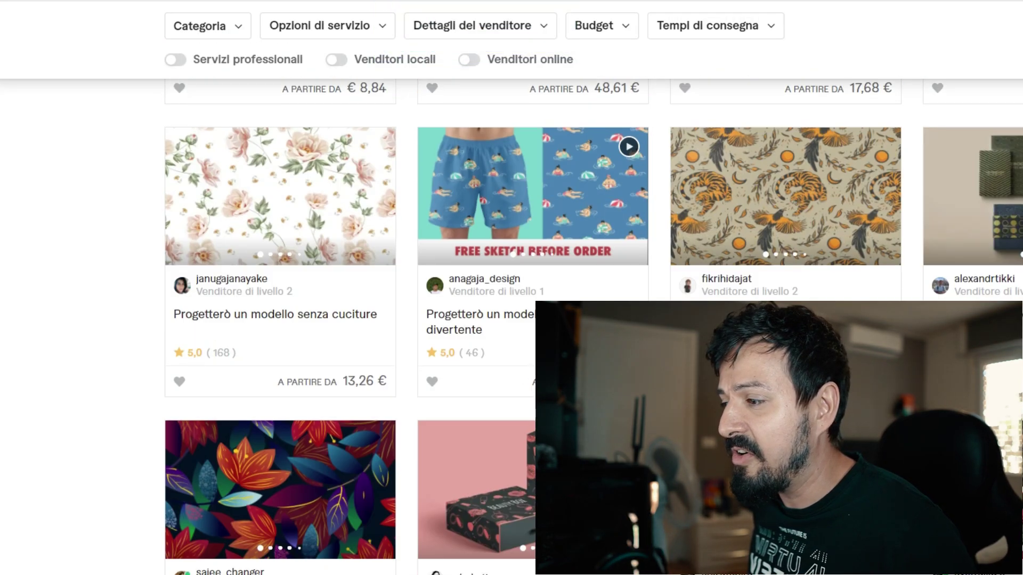
scroll(413, 374, "up", 9)
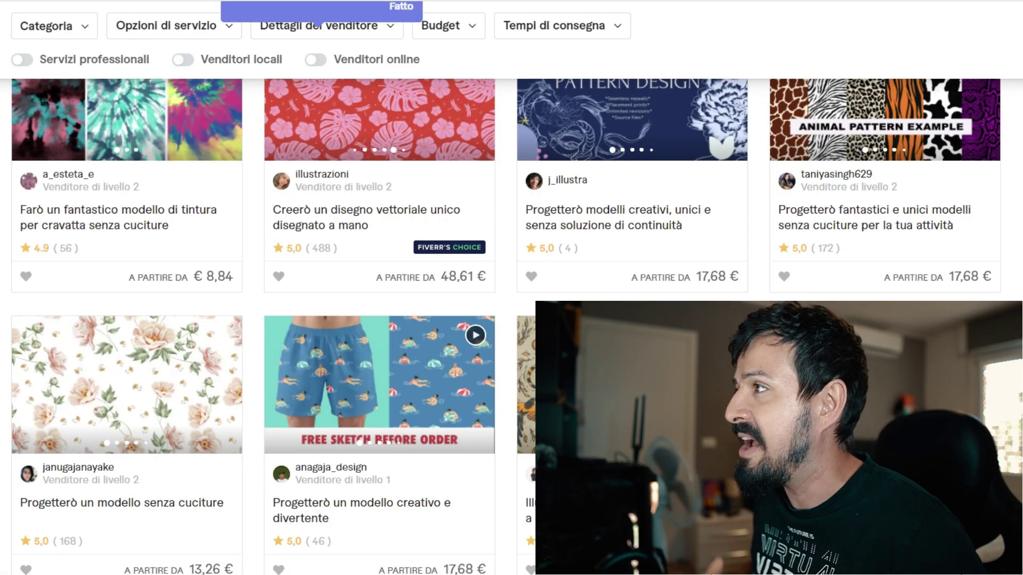
scroll(472, 96, "up", 5)
scroll(373, 288, "up", 2)
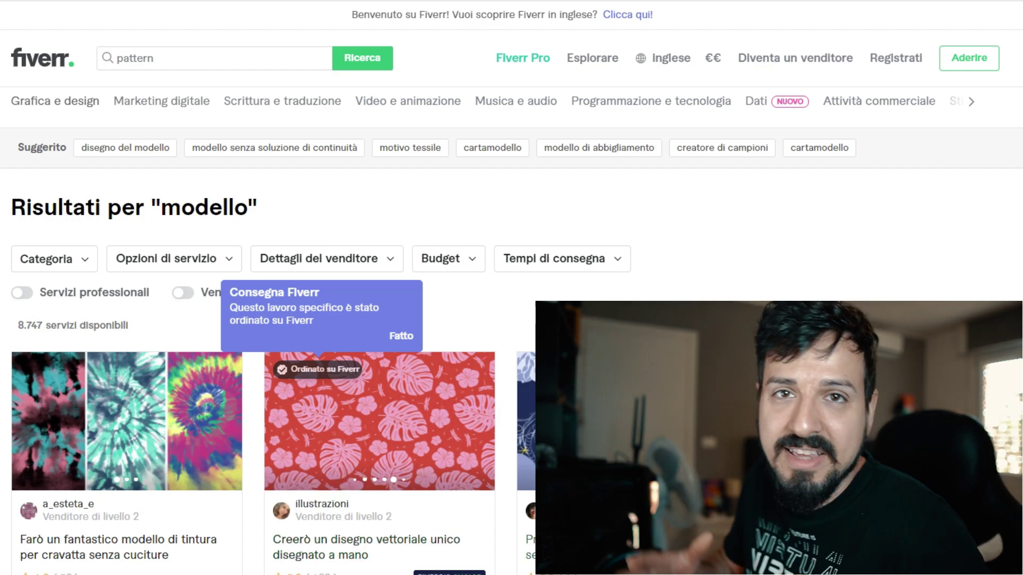
- Show the sample image Progetto senza titolo (8).png over the Fiverr results, enlarge its window for comparison, and minimize it
key("super")
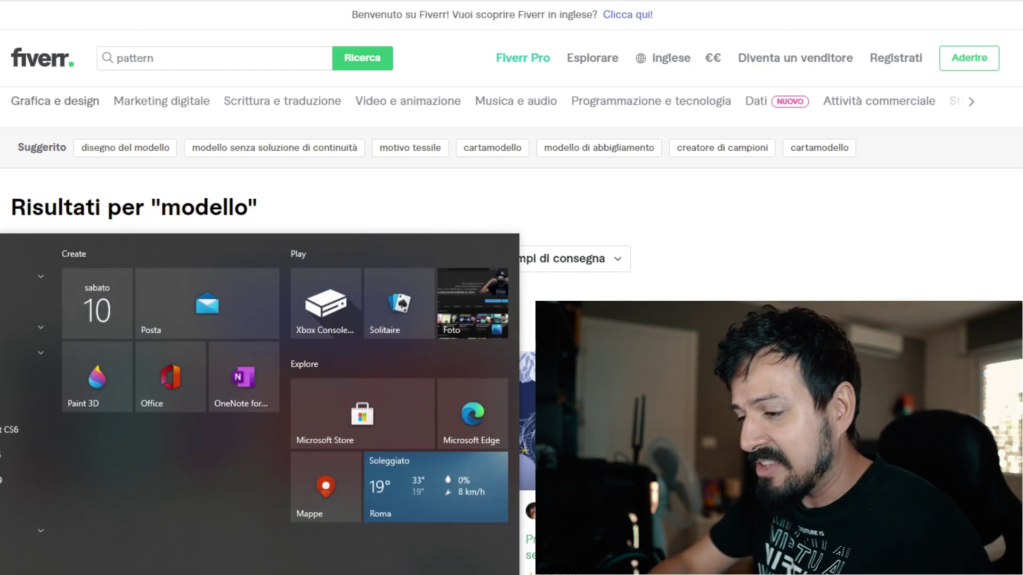
key("alt+Tab")
left_click_drag(243, 104, 575, 122)
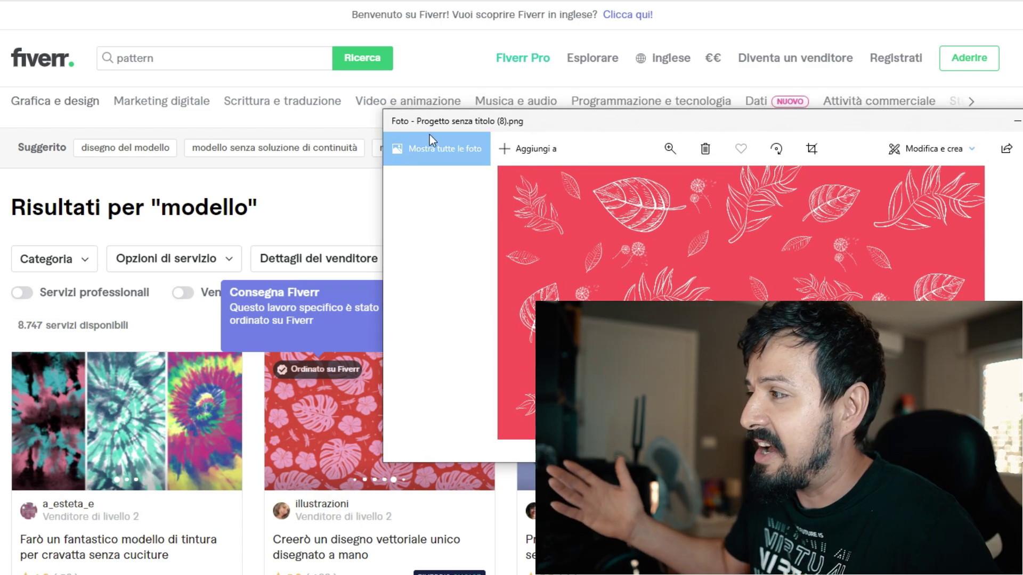
left_click_drag(429, 122, 518, 113)
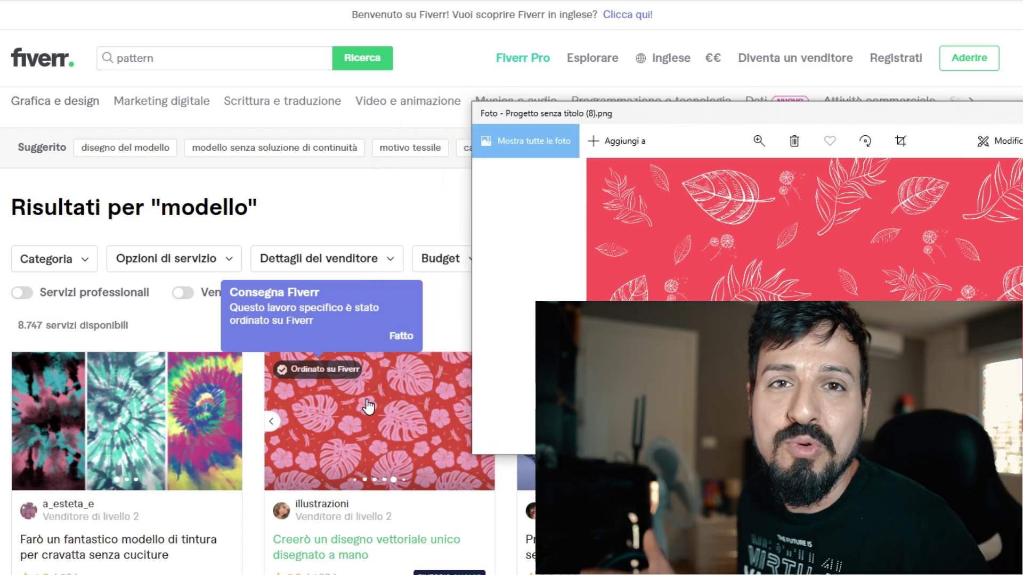
left_click_drag(537, 112, 402, 87)
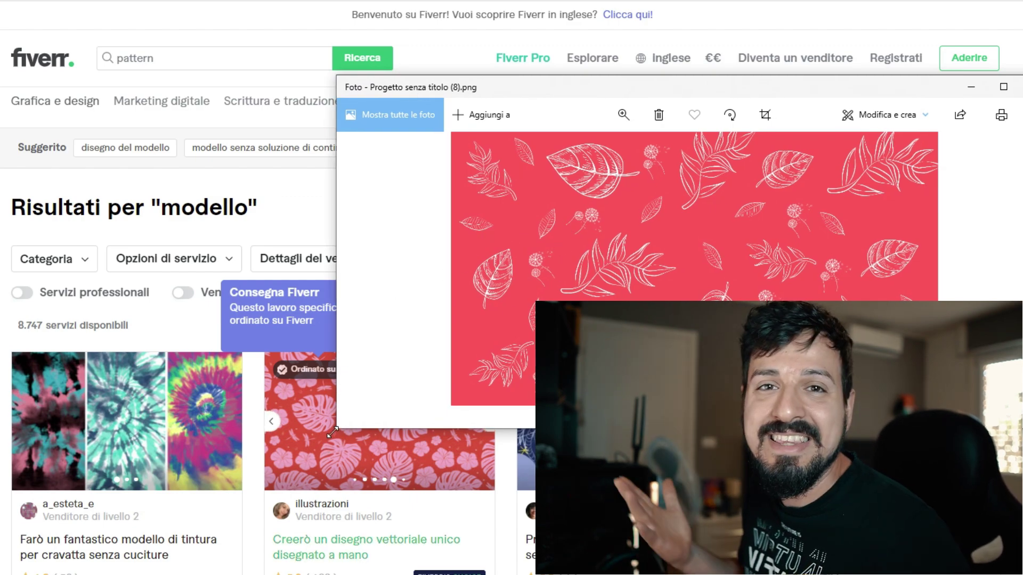
left_click_drag(337, 352, 108, 354)
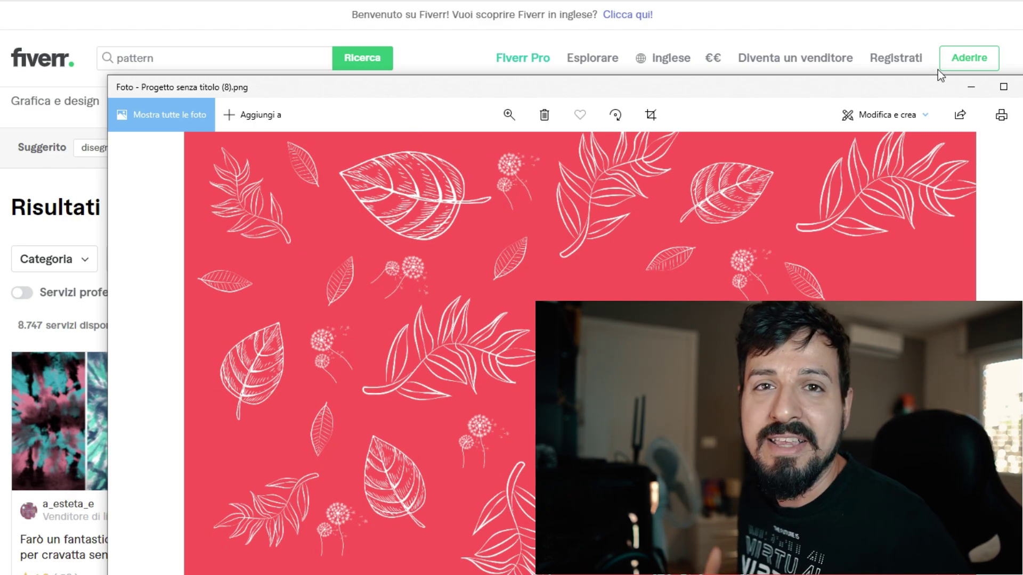
left_click(971, 87)
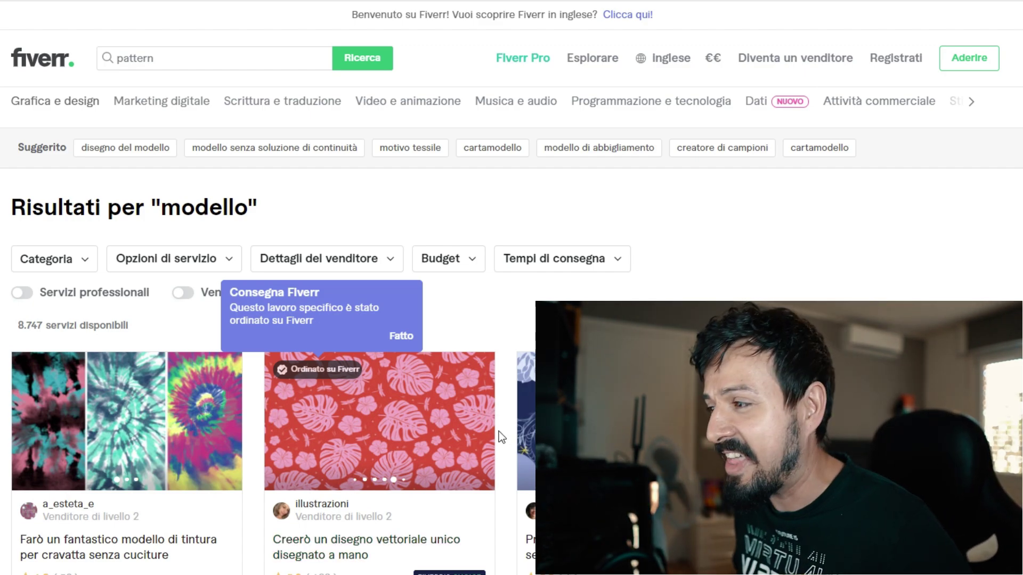
- Switch to Canva and create a new project in the Sito web format, 1350 × 650 px
left_click(488, 421)
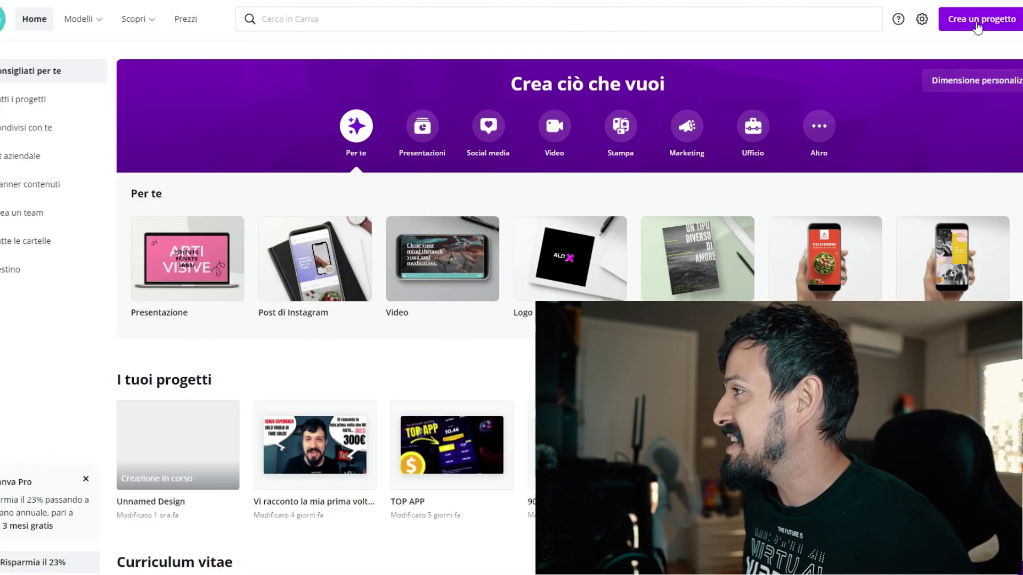
left_click(977, 21)
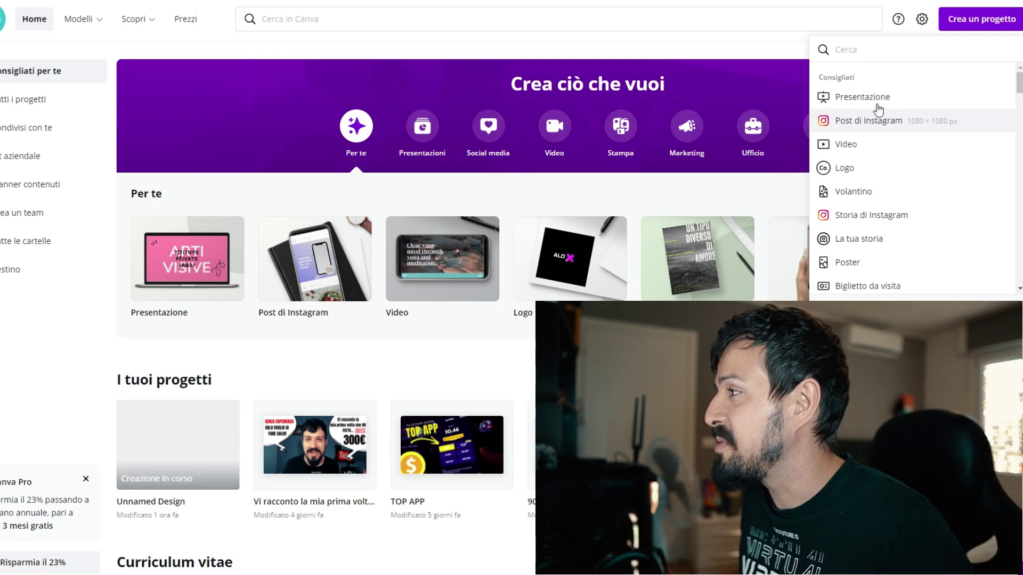
scroll(869, 139, "down", 2)
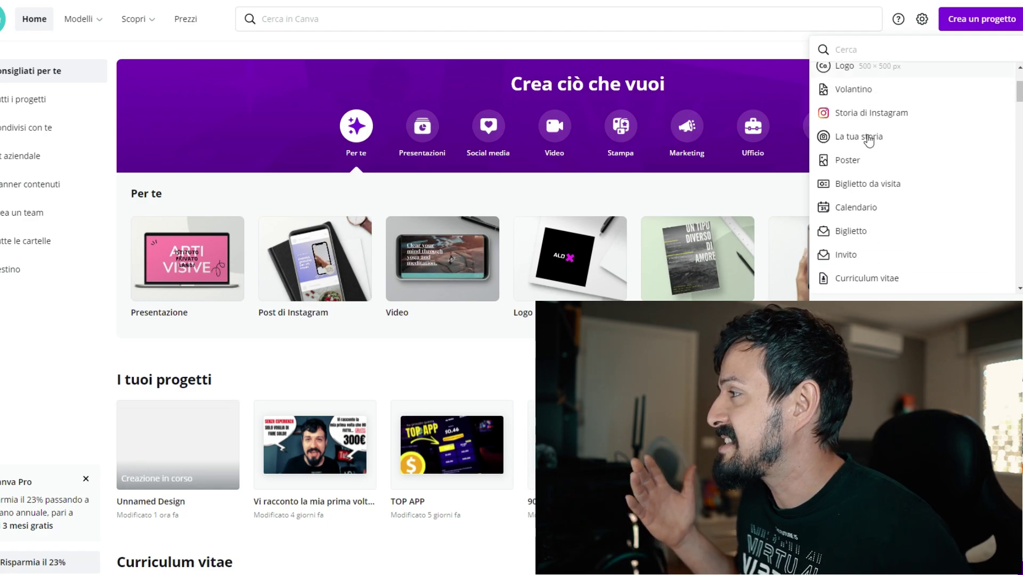
scroll(869, 140, "down", 5)
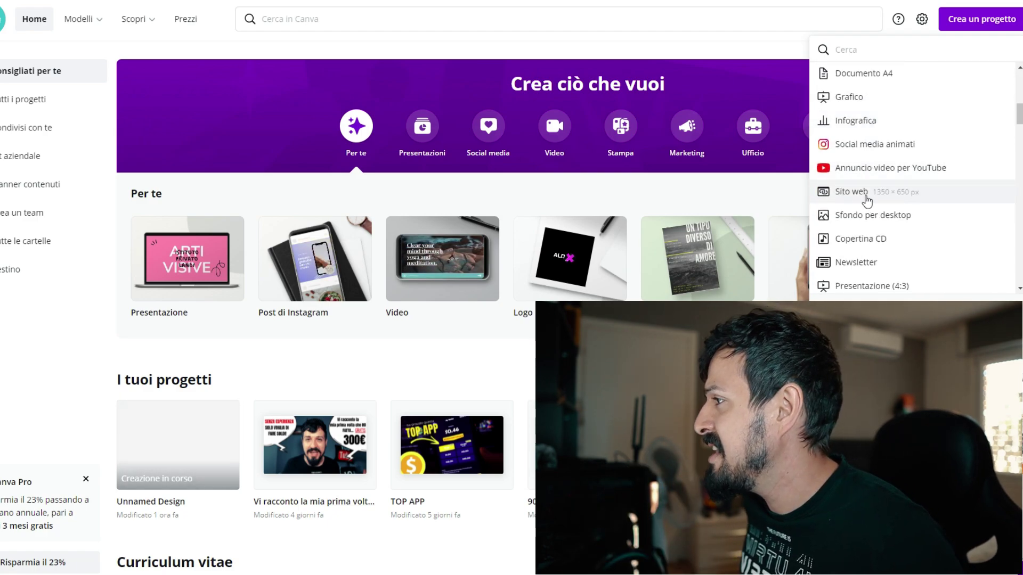
left_click(873, 195)
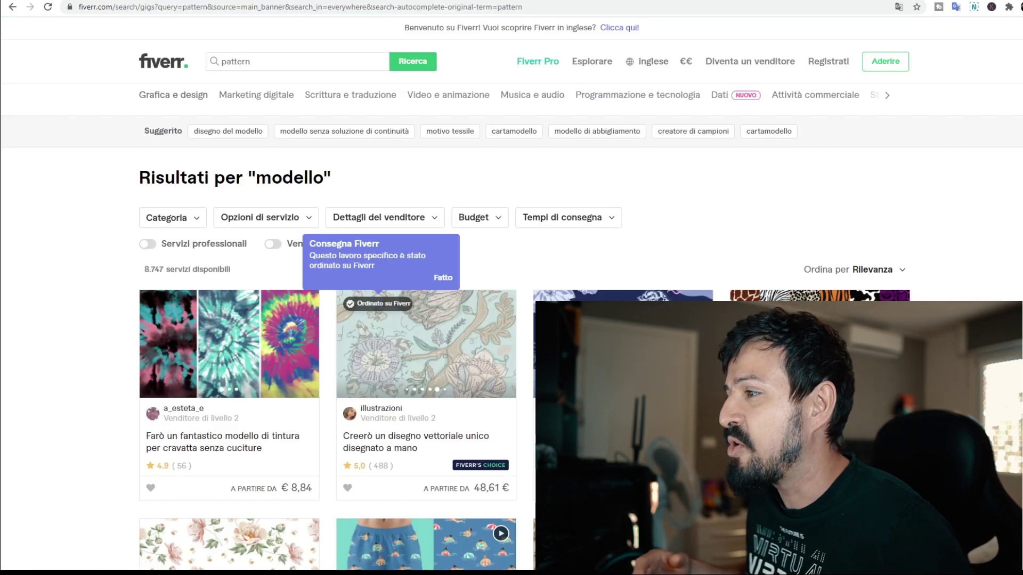
left_click(373, 319)
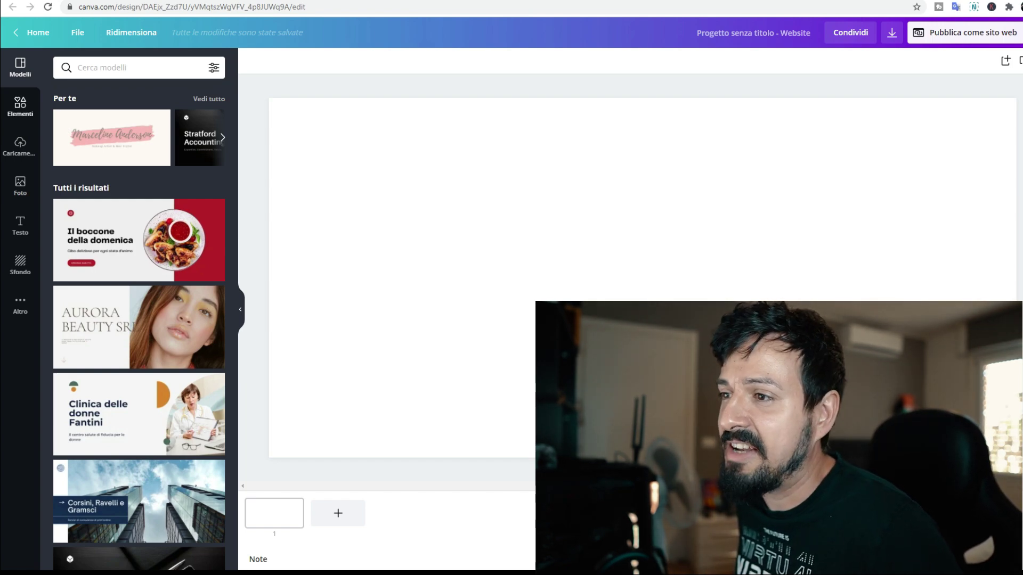
- Set the blank page's background to the coral red default colour
left_click(560, 206)
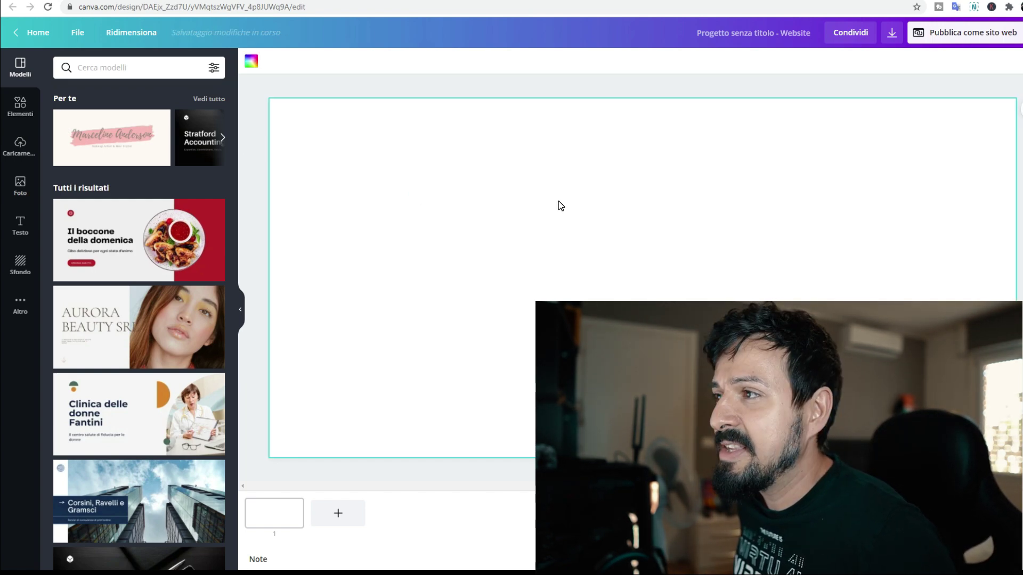
left_click(251, 61)
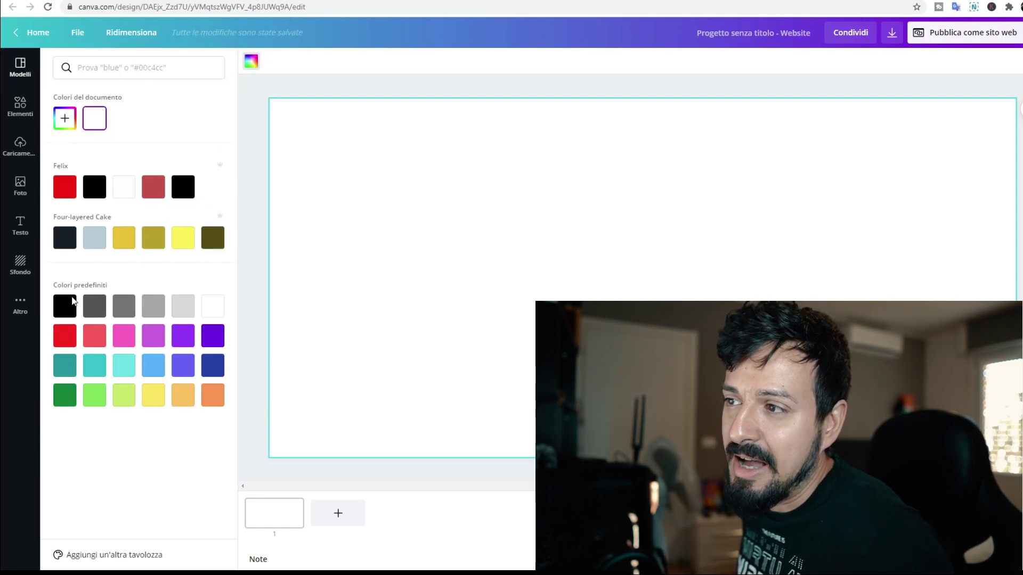
left_click(94, 335)
left_click(391, 85)
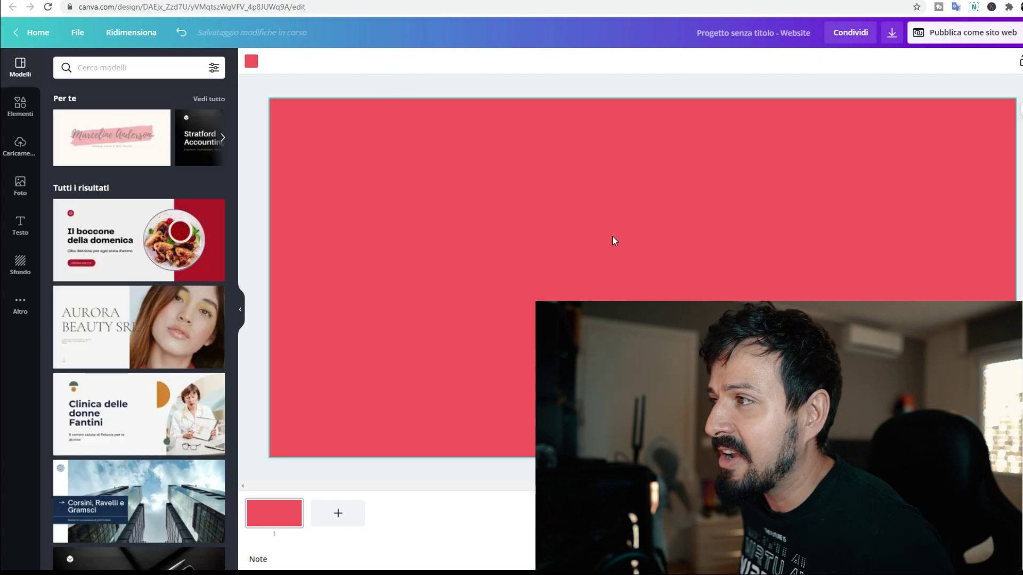
- Search Canva's elements for "foglie" and find a white outlined leaf branch
left_click(17, 106)
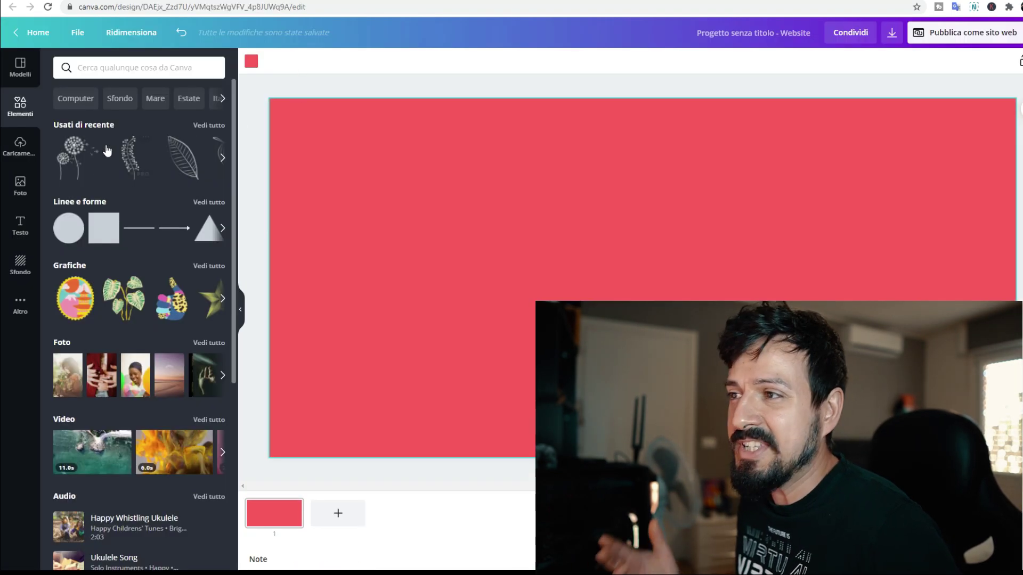
left_click(98, 69)
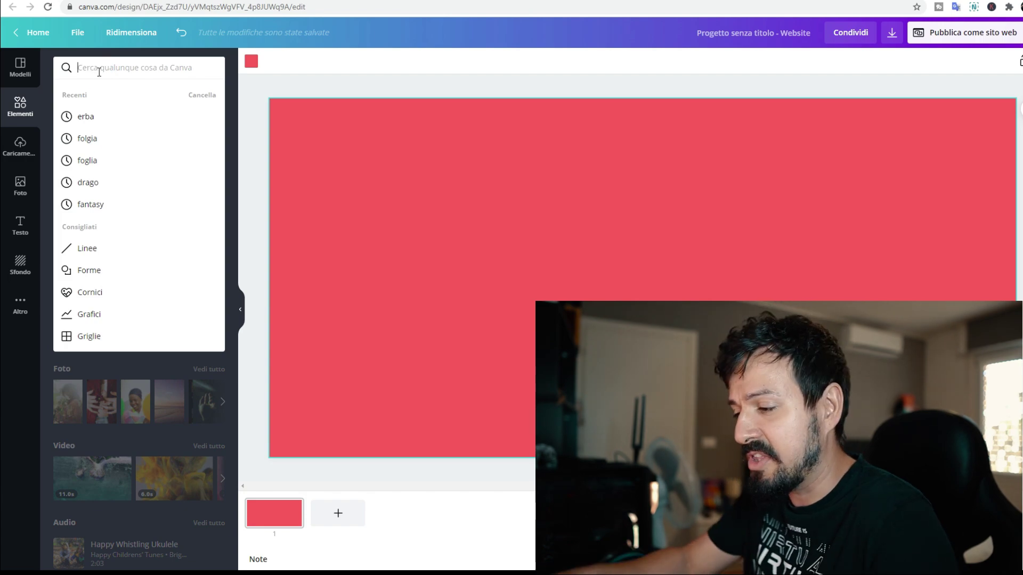
type("fogliwe")
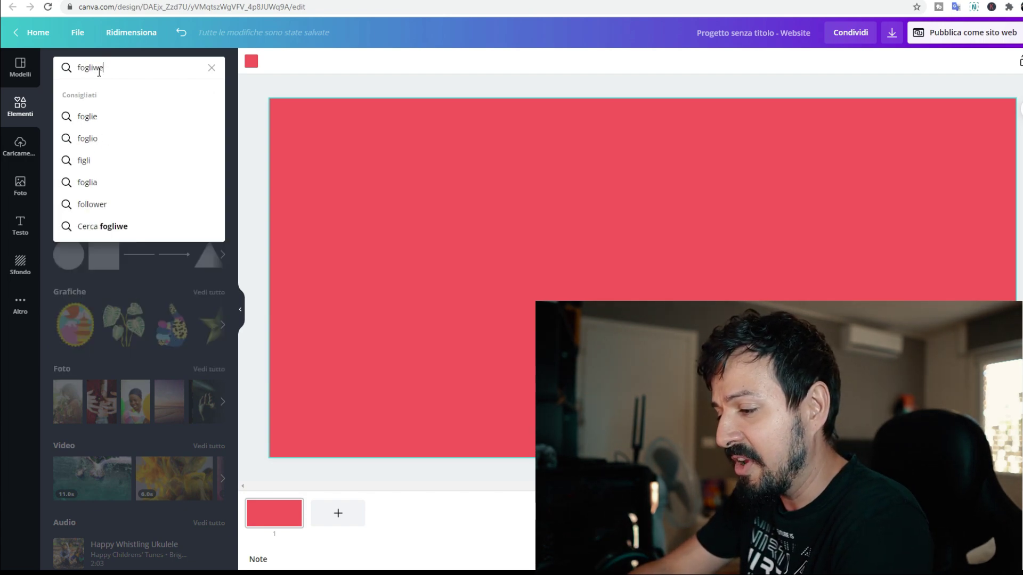
key("Return")
scroll(182, 172, "down", 4)
scroll(179, 180, "down", 6)
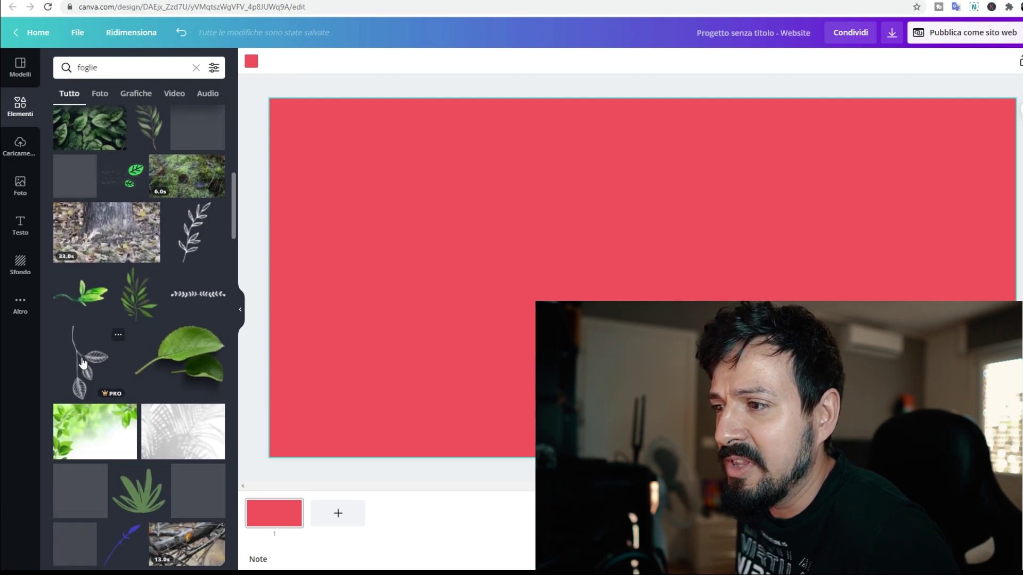
- Add the white three-leaf branch to the page, shrink it, and place it in the page's upper-left corner
left_click_drag(106, 360, 405, 256)
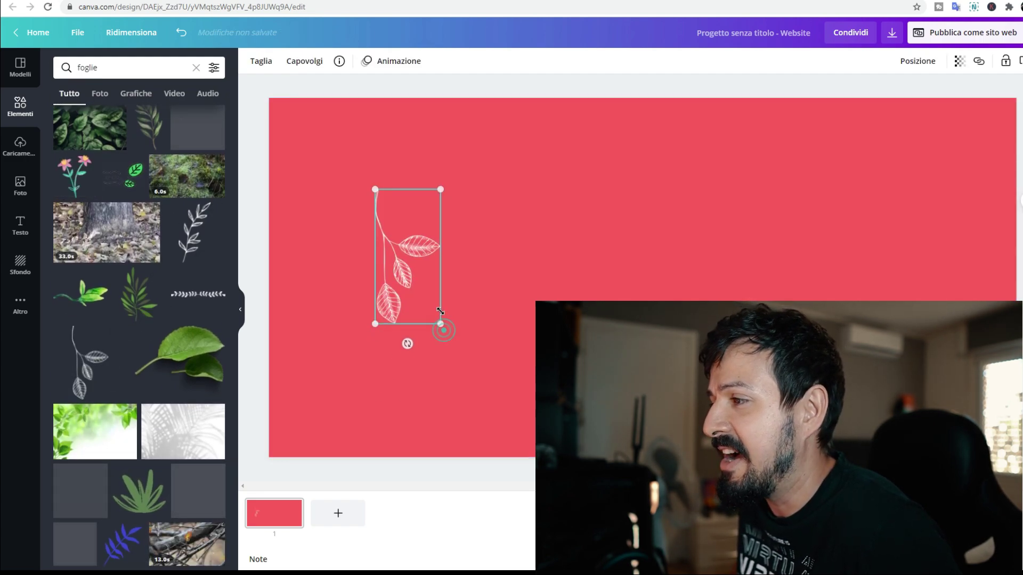
left_click_drag(443, 332, 427, 299)
mouse_move(410, 258)
left_mouse_down()
mouse_move(372, 202)
mouse_move(305, 170)
left_mouse_up()
left_click(431, 236)
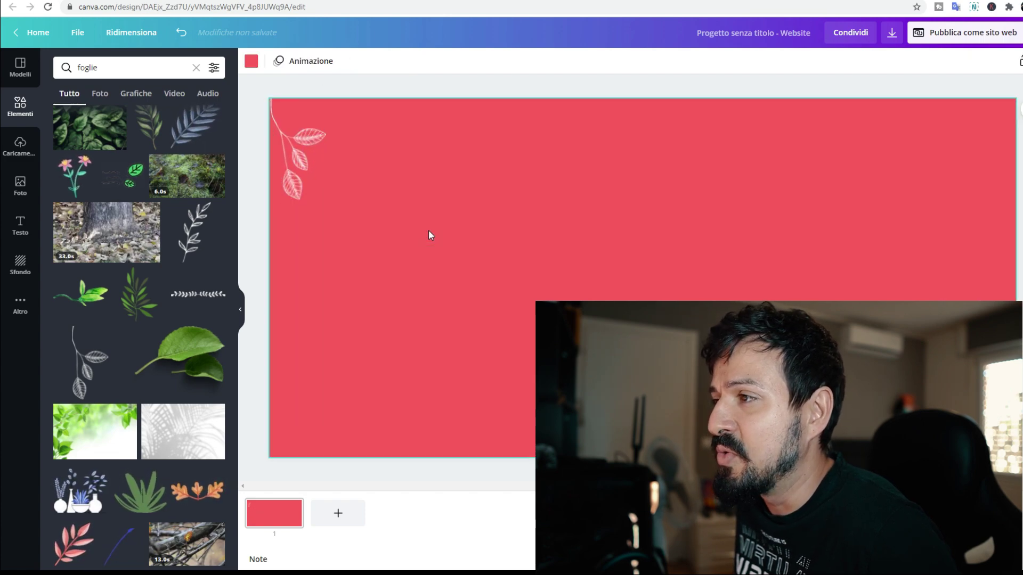
- Paste a copy of the leaf branch, rotate it upside down, and place it near the page's upper-right corner
right_click(521, 199)
left_click(532, 230)
left_click_drag(318, 161, 665, 261)
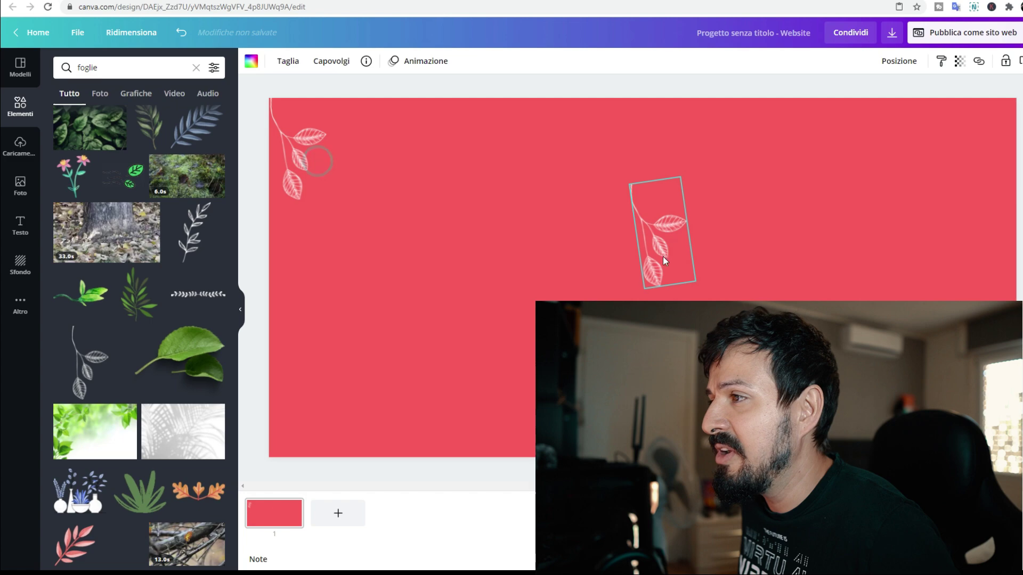
mouse_move(672, 301)
left_mouse_down()
mouse_move(605, 160)
mouse_move(621, 169)
left_mouse_up()
mouse_move(655, 237)
left_mouse_down()
mouse_move(867, 181)
mouse_move(944, 181)
left_mouse_up()
- Paste another branch copy beside the first one, turn it sideways, and paste one more copy
right_click(697, 200)
left_click(718, 227)
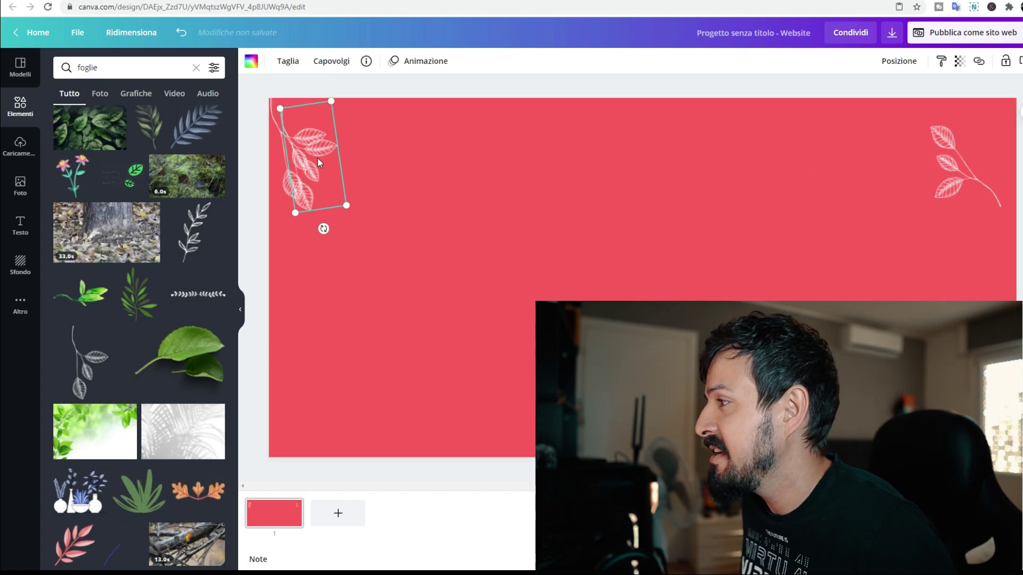
mouse_move(317, 163)
left_mouse_down()
mouse_move(463, 184)
mouse_move(441, 178)
left_mouse_up()
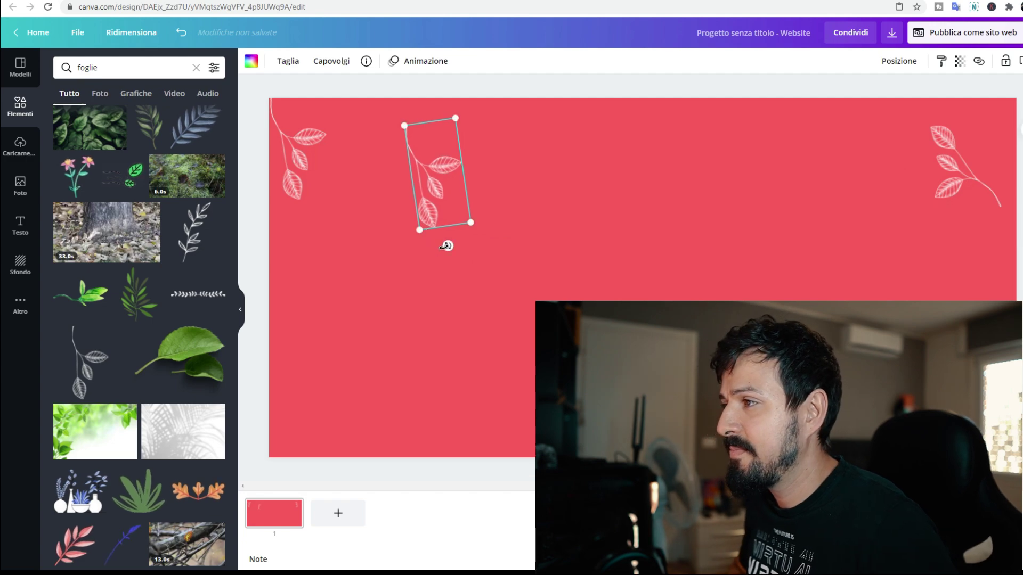
left_click_drag(446, 246, 535, 220)
left_click(610, 184)
right_click(634, 181)
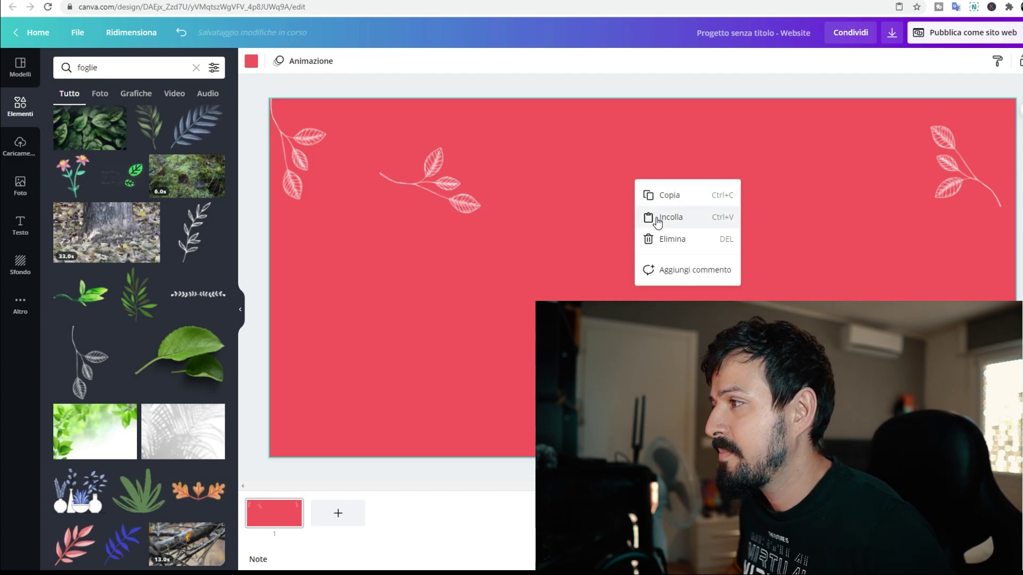
left_click(649, 218)
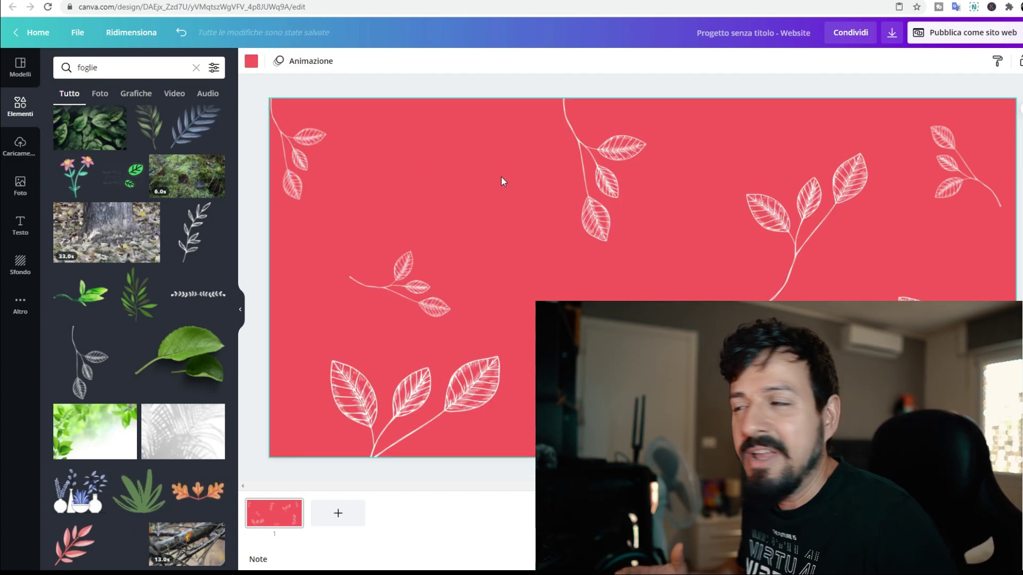
- Add a large outlined leaf sprig from the foglie results, rotate it to about -108°, and place it at the page's upper edge
scroll(133, 334, "down", 3)
scroll(132, 334, "down", 4)
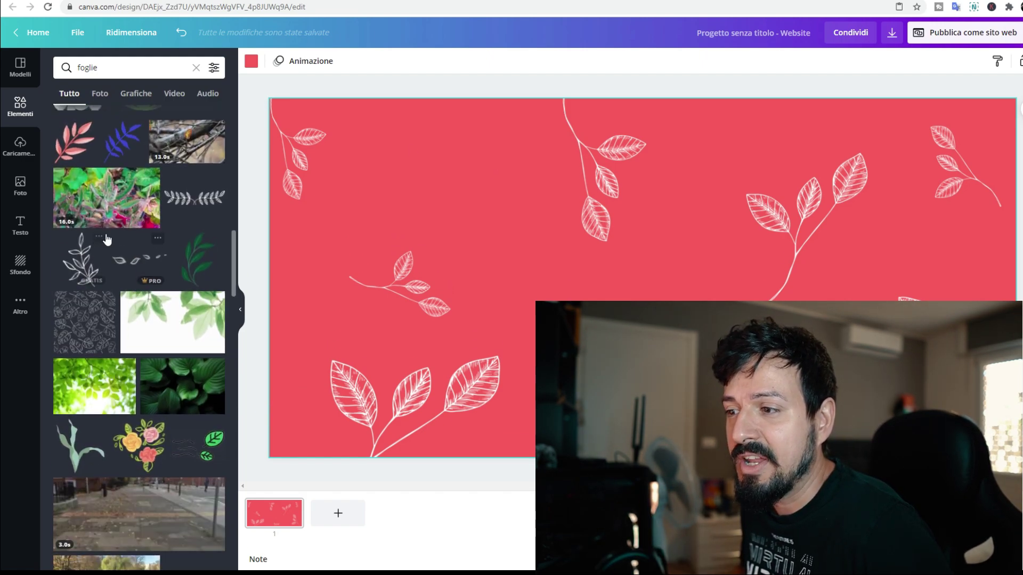
scroll(179, 271, "down", 15)
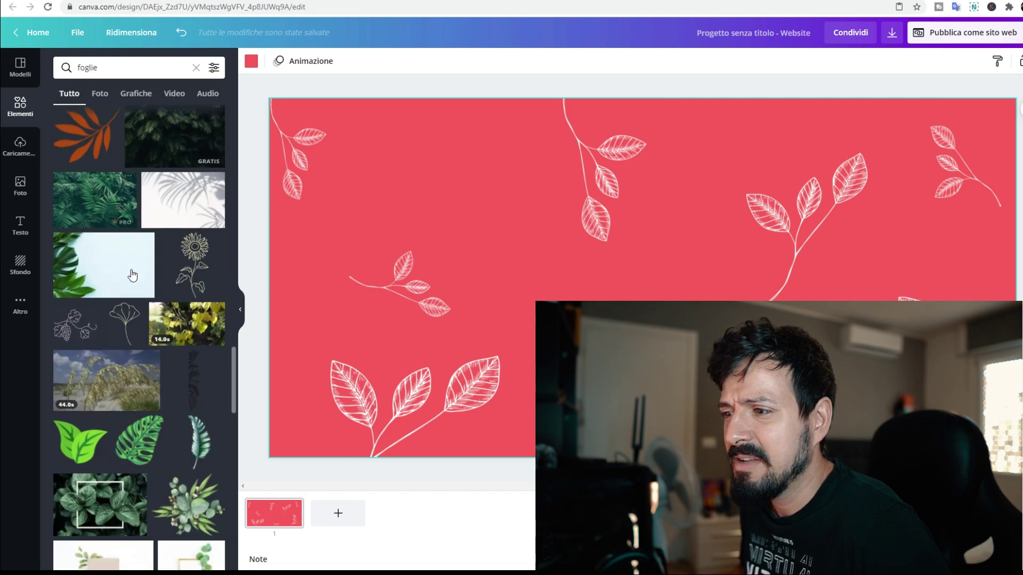
scroll(128, 249, "down", 10)
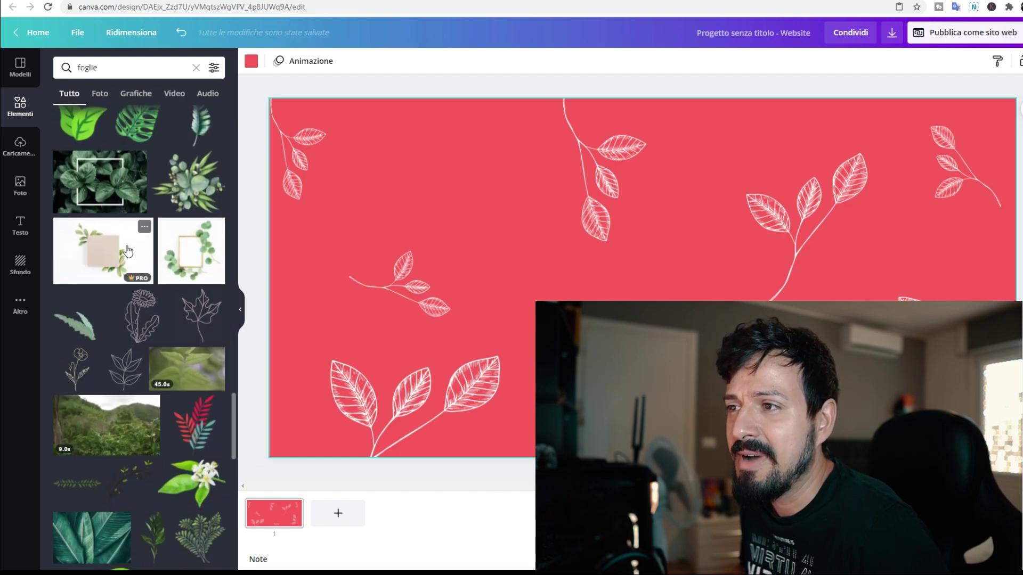
left_click_drag(133, 289, 436, 213)
left_click_drag(452, 261, 582, 129)
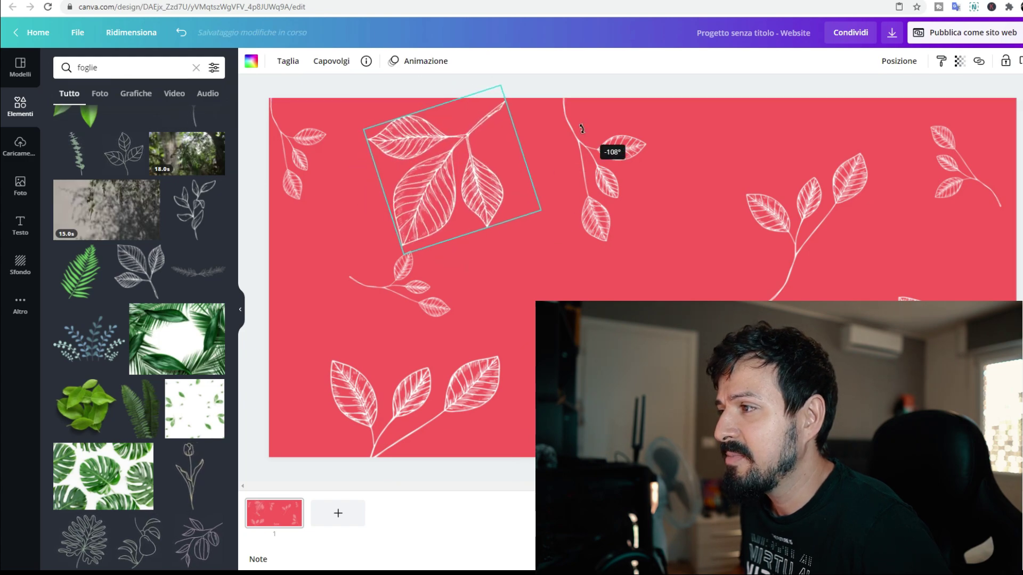
left_click_drag(408, 194, 432, 163)
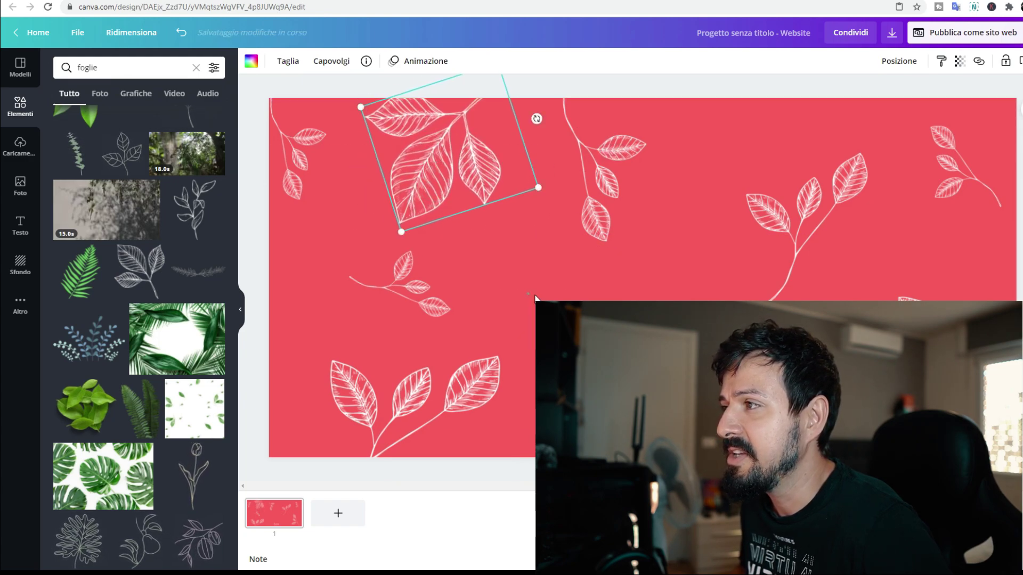
- Paste a copy of the large leaf sprig, shrink and rotate it, and place it at the page's upper edge beside the hanging branch
right_click(658, 314)
right_click(475, 155)
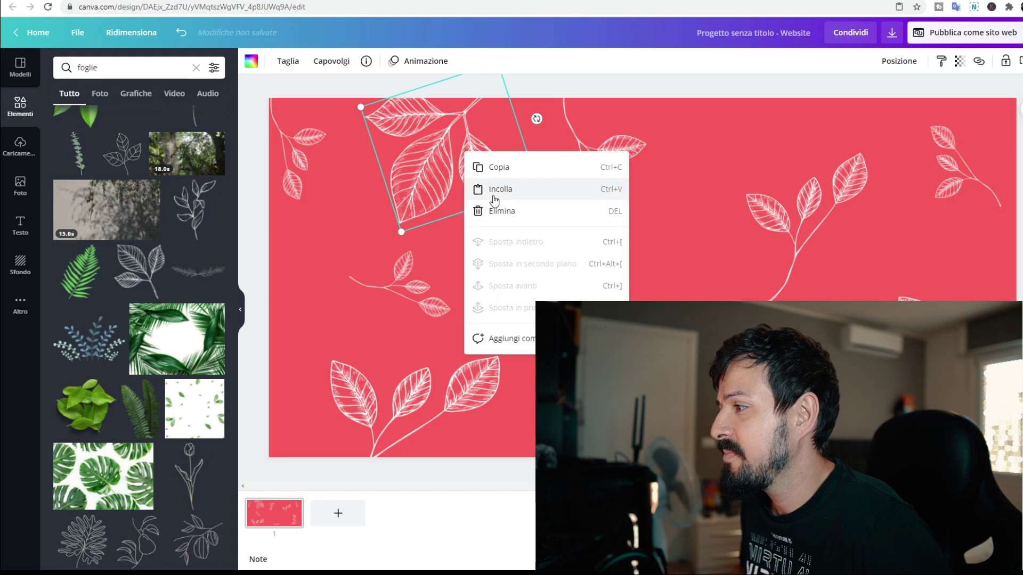
left_click(486, 170)
key("ctrl+v")
left_click_drag(498, 195, 693, 333)
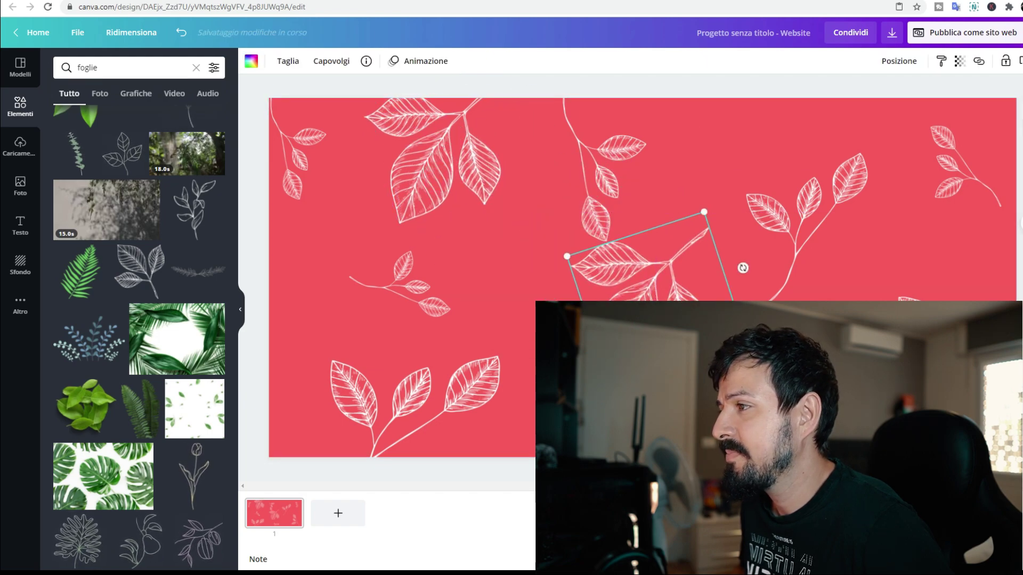
left_click_drag(742, 268, 816, 240)
left_click(689, 228)
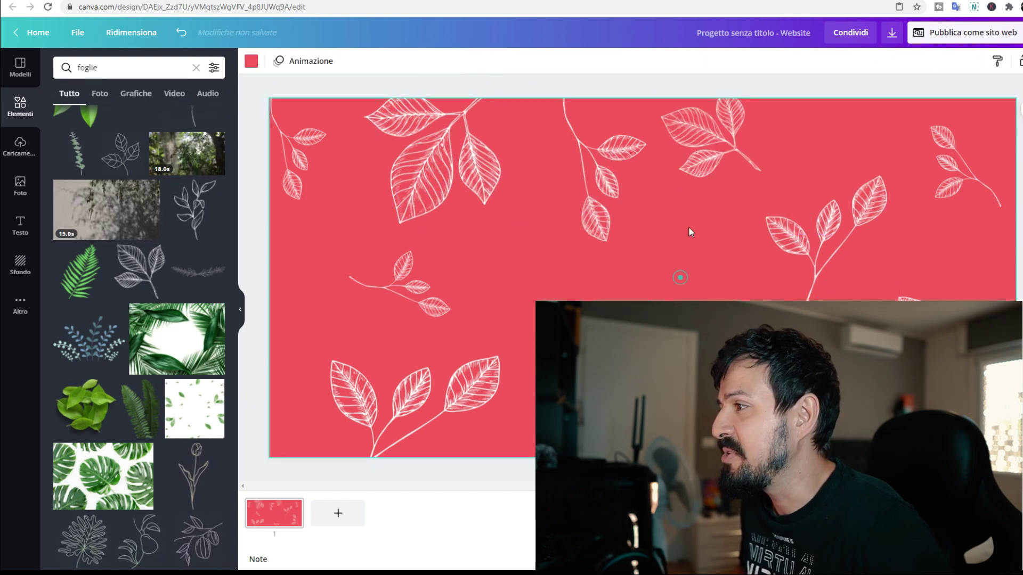
- Copy the smaller leaf sprig, paste it, and place the copy near the page's centre, below the hanging branch
right_click(708, 130)
right_click(622, 293)
left_click(647, 301)
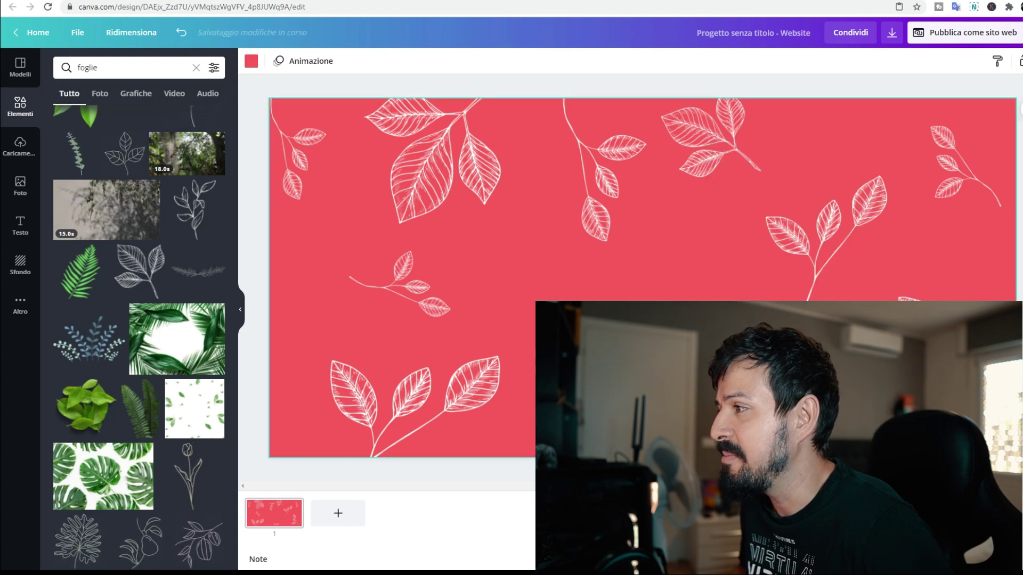
left_click_drag(728, 176, 643, 340)
left_click(510, 241)
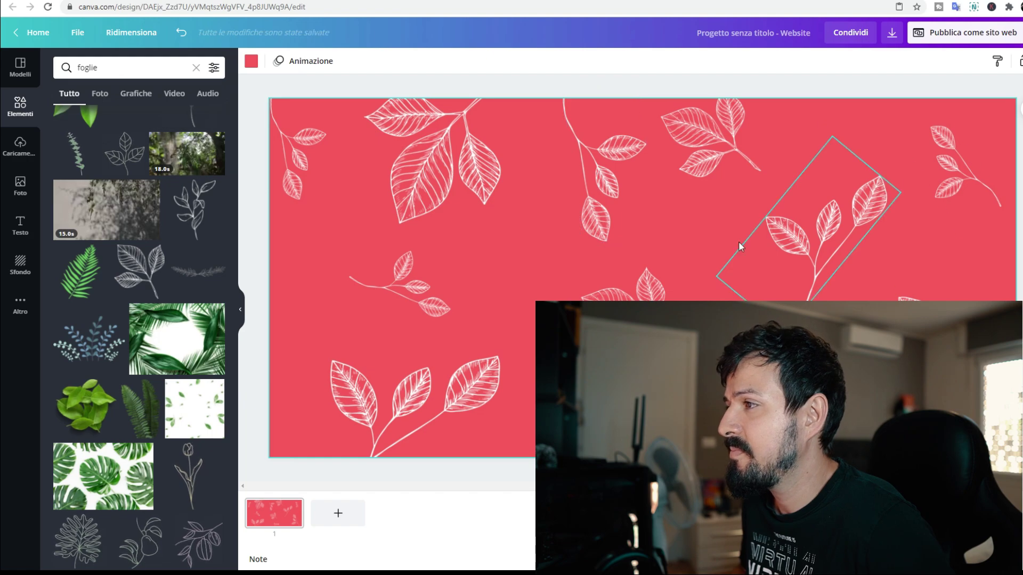
- Fill the page's empty areas with a small leaf sprig and several small copies of the white ginkgo leaf element
left_click(633, 288)
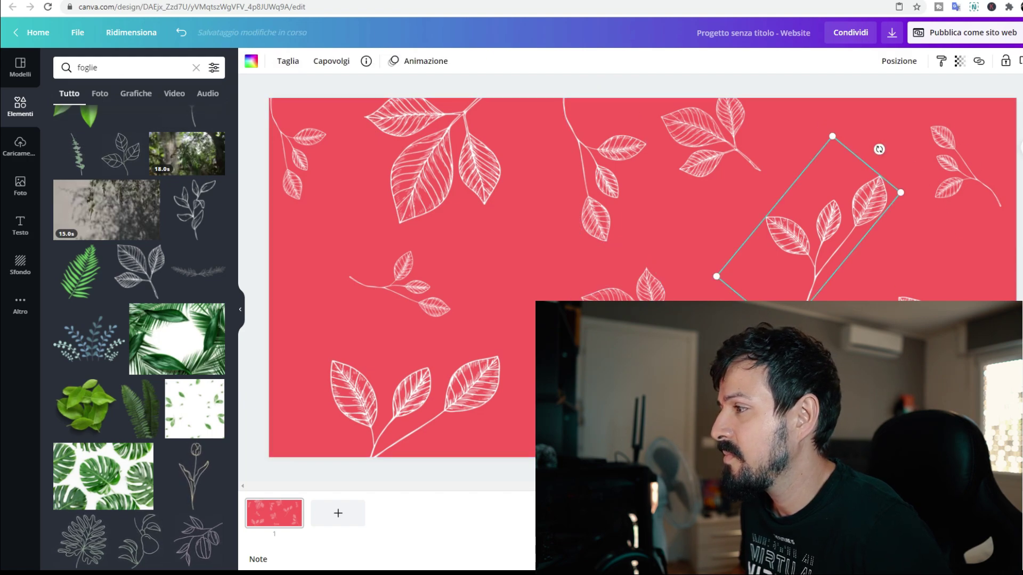
key("Escape")
left_click(655, 280)
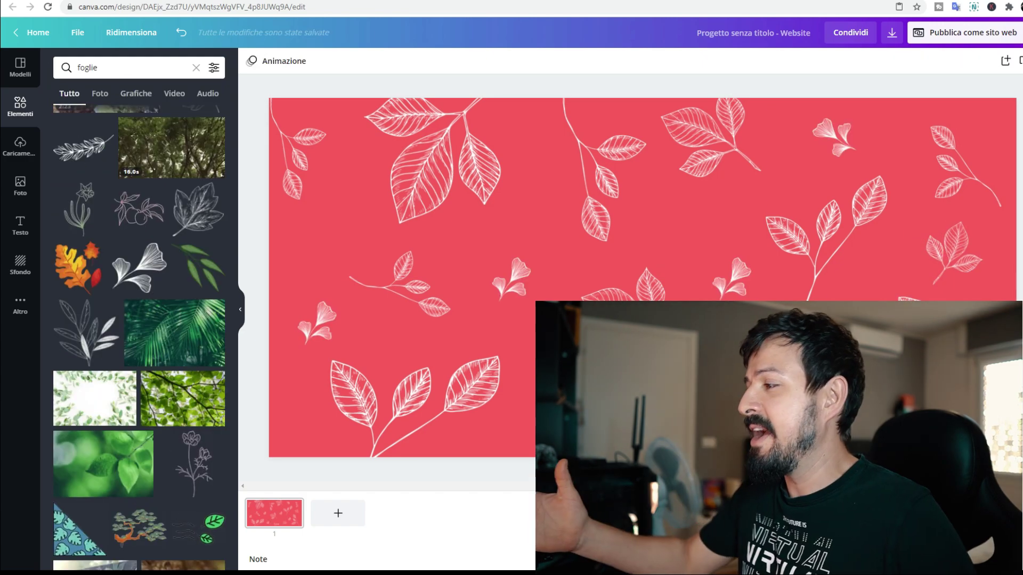
- Download the finished pattern as a PNG at the maximum size and return to the editor
scroll(639, 277, "down", 3)
scroll(642, 278, "down", 2)
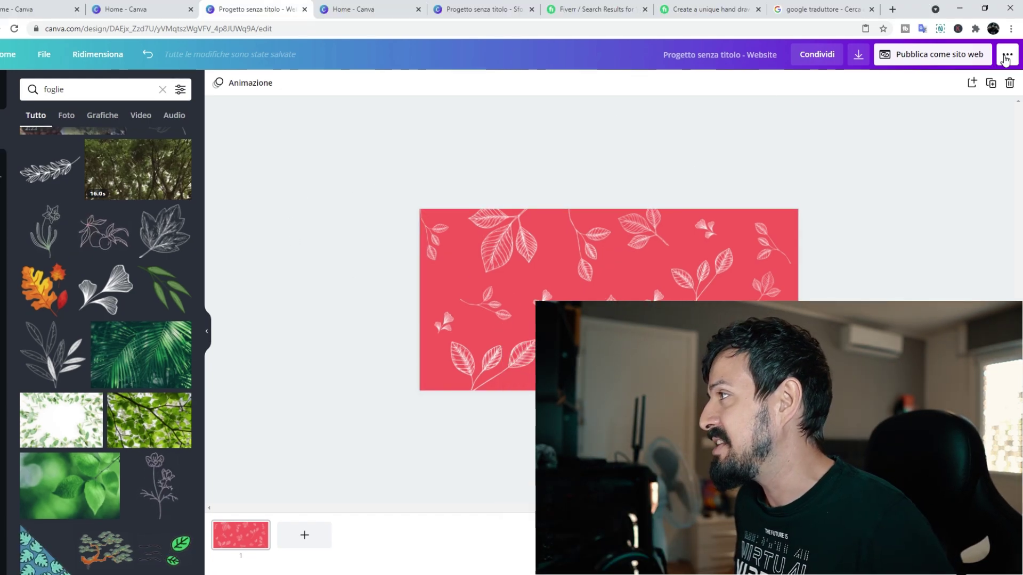
left_click(1006, 56)
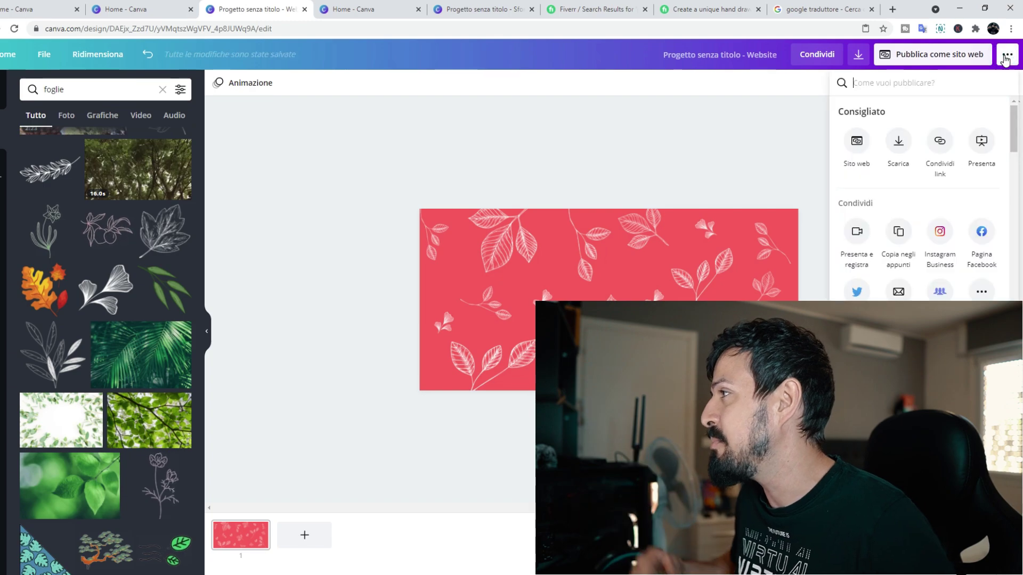
left_click(898, 144)
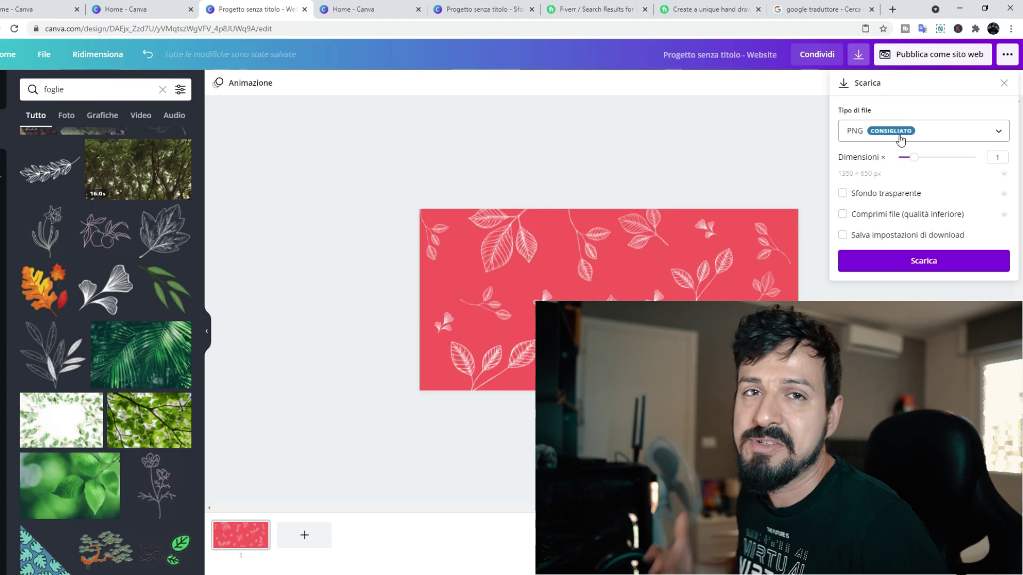
left_click_drag(915, 159, 974, 157)
left_click(900, 261)
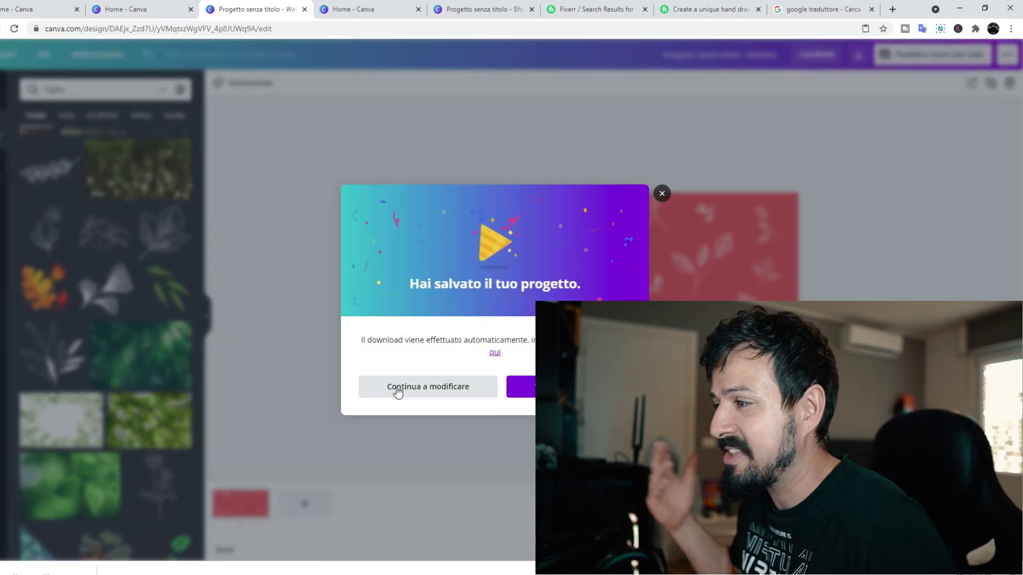
left_click(395, 386)
- Open the downloaded pattern image and examine the leaf drawings up close
left_click(43, 563)
left_click_drag(327, 180, 357, 94)
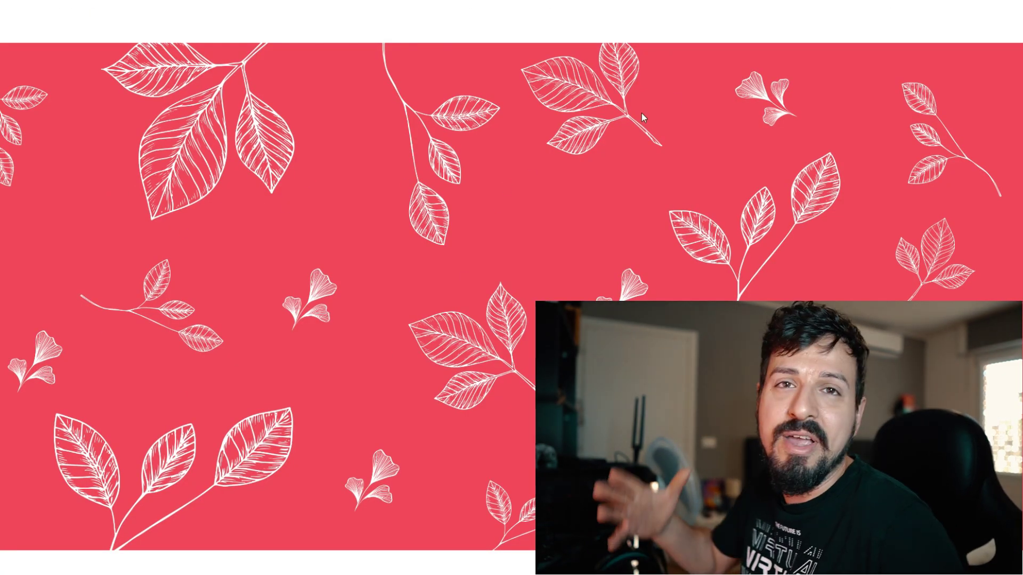
double_click(592, 123)
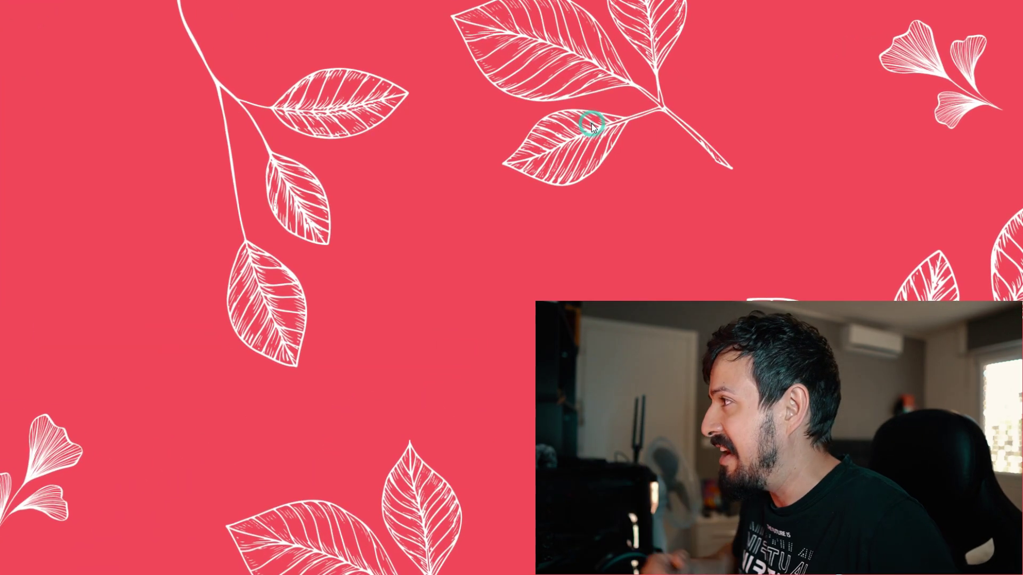
double_click(365, 172)
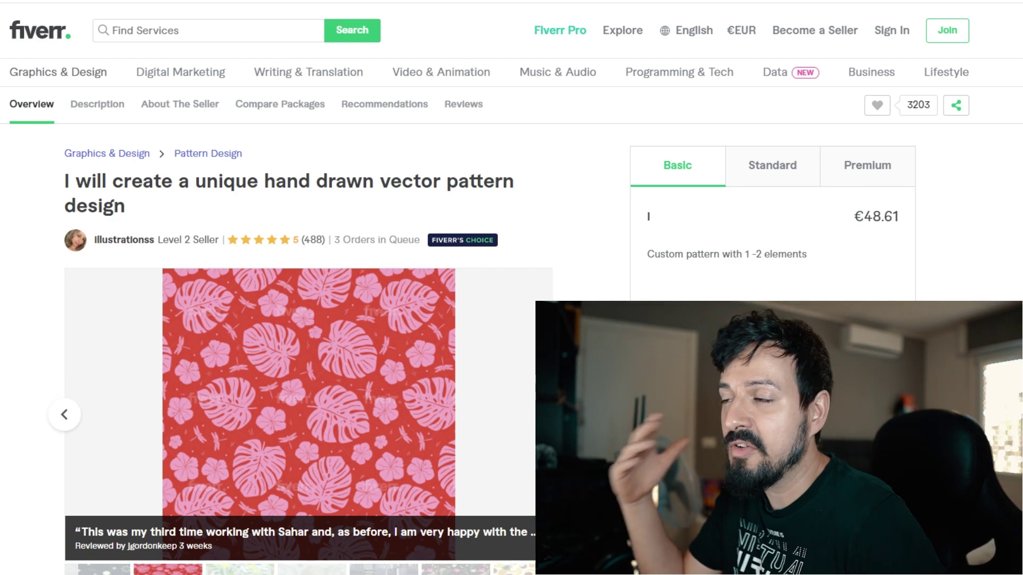
- Switch to the Fiverr gig page and highlight the words "pattern design" in the gig's title
left_click_drag(168, 179, 65, 180)
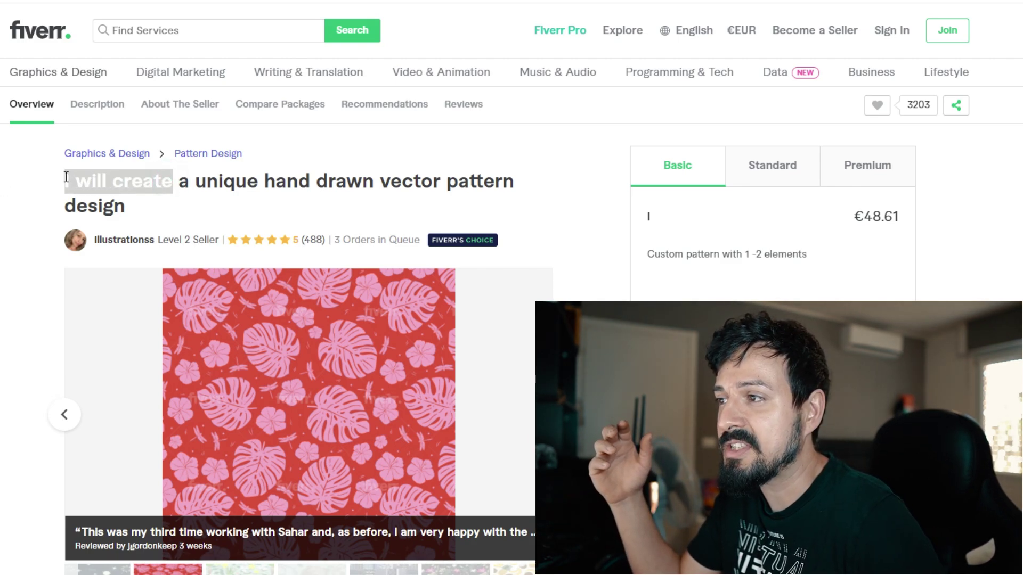
left_click(3, 201)
left_click_drag(495, 184, 204, 212)
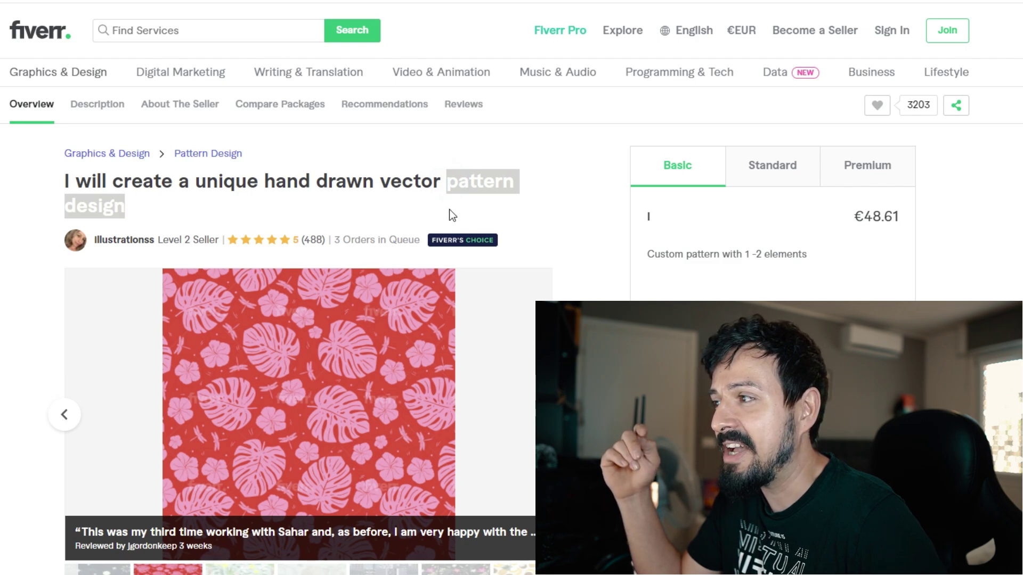
- Search Fiverr for "pattern design" services using the suggested search term
left_click(179, 31)
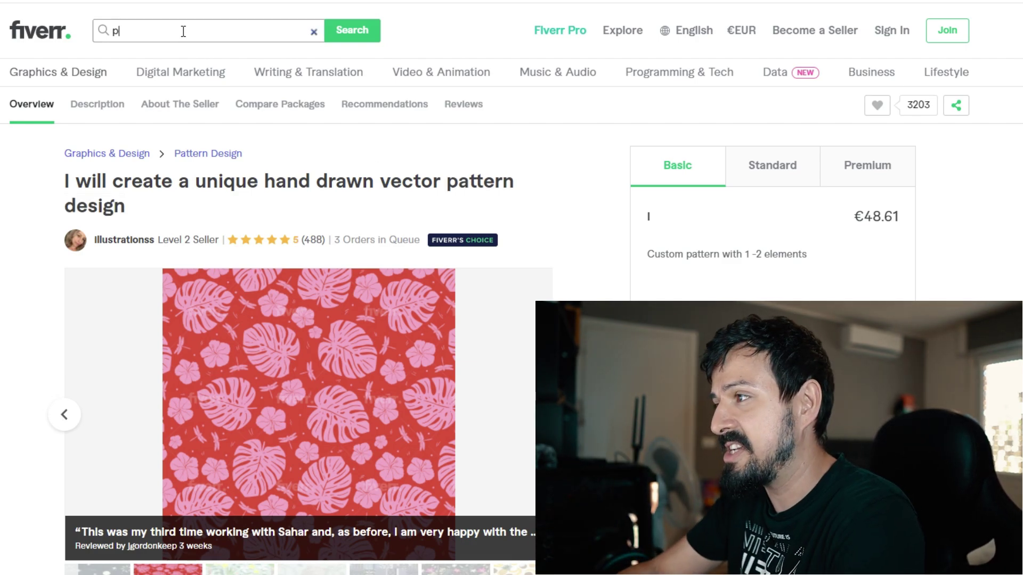
type("pattern")
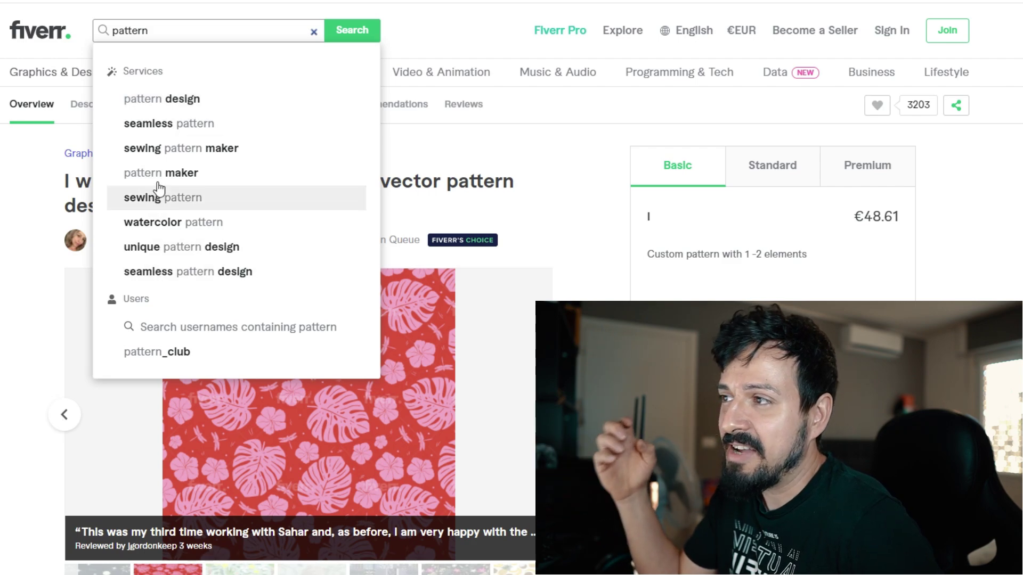
left_click(150, 101)
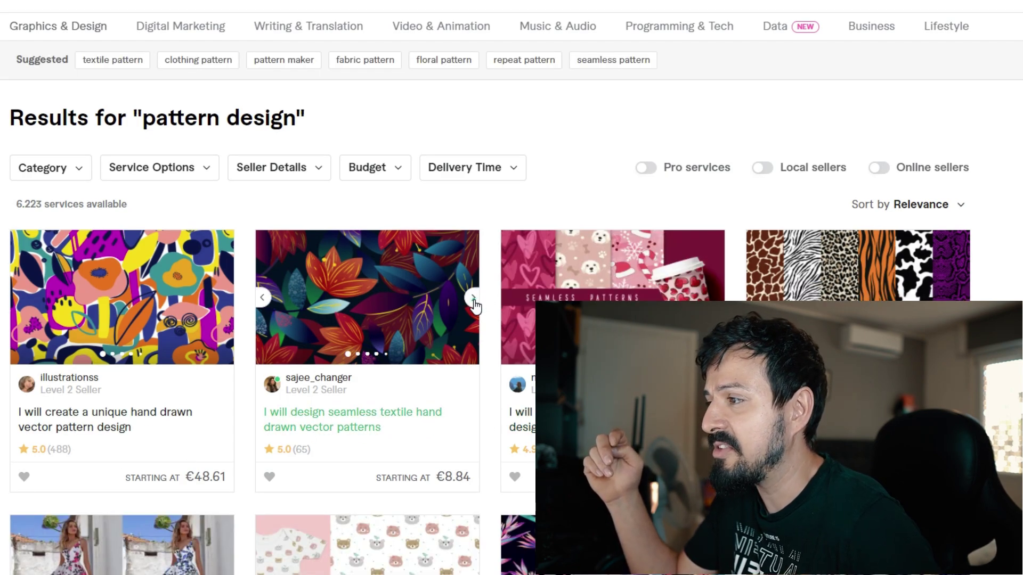
- Browse the sample images of the seamless textile vector patterns gig and examine the other pattern design offers and prices
left_click(474, 299)
left_click(473, 298)
scroll(473, 304, "down", 5)
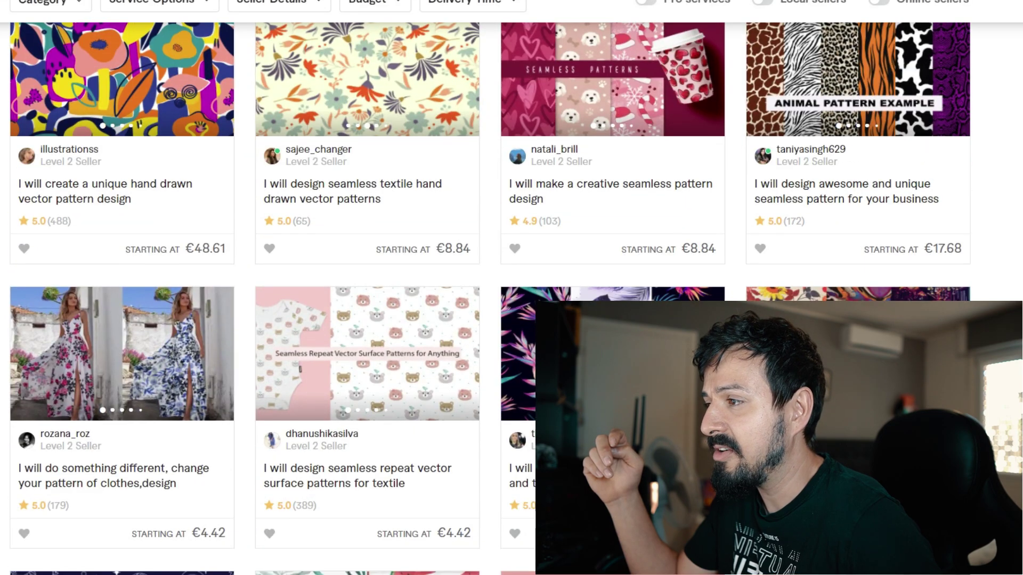